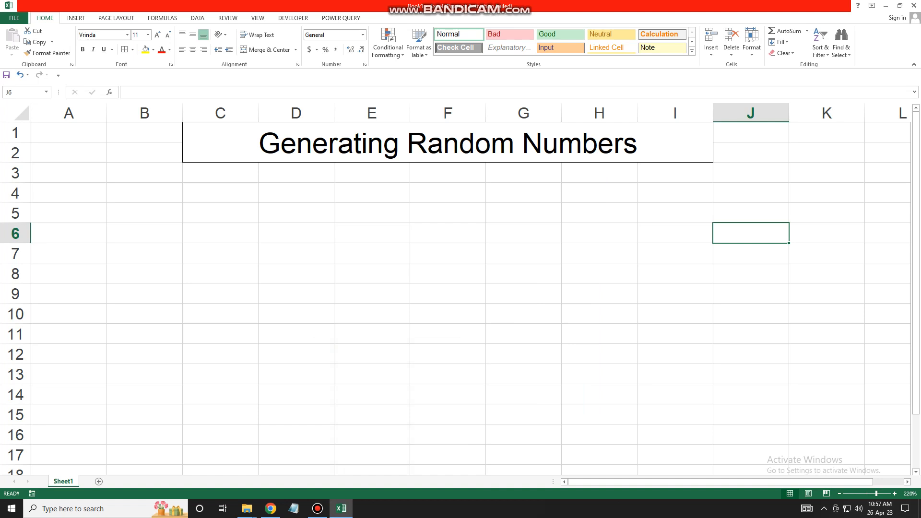
pyautogui.click(372, 192)
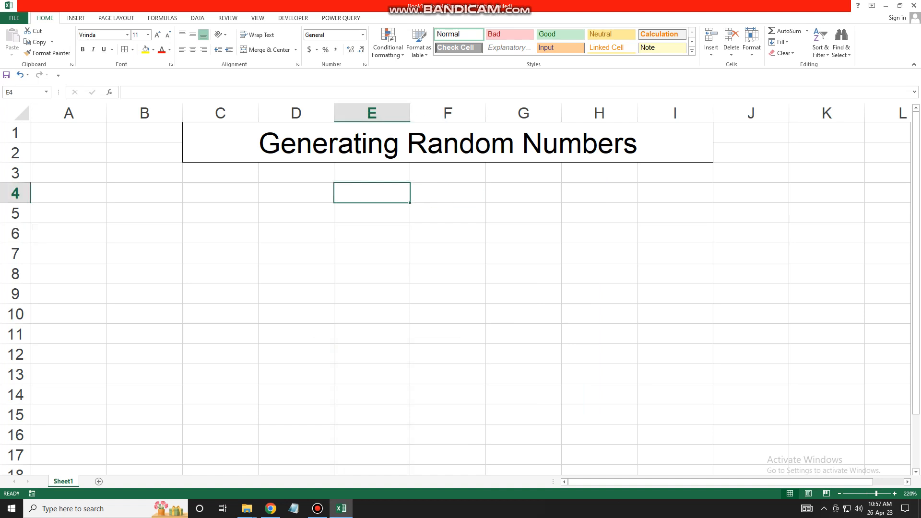
pyautogui.write('=ra')
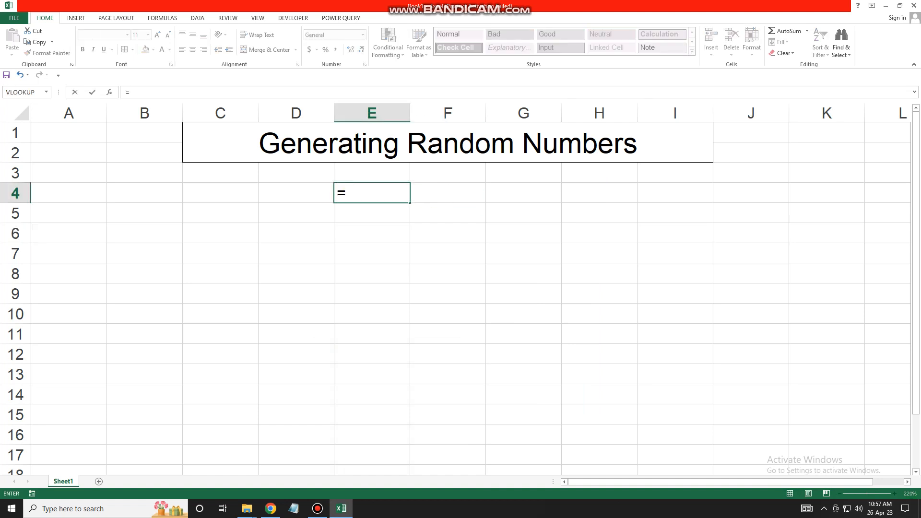
pyautogui.press('Down')
pyautogui.press('Down')
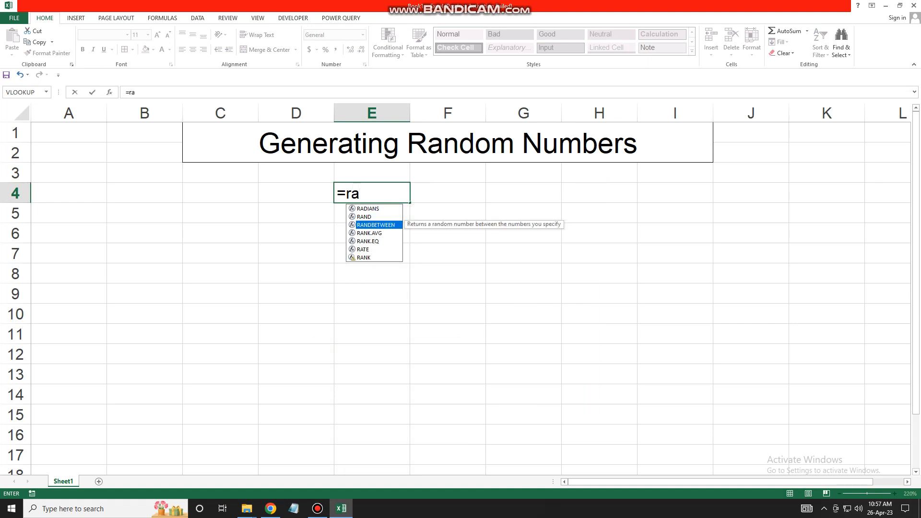
pyautogui.press('Tab')
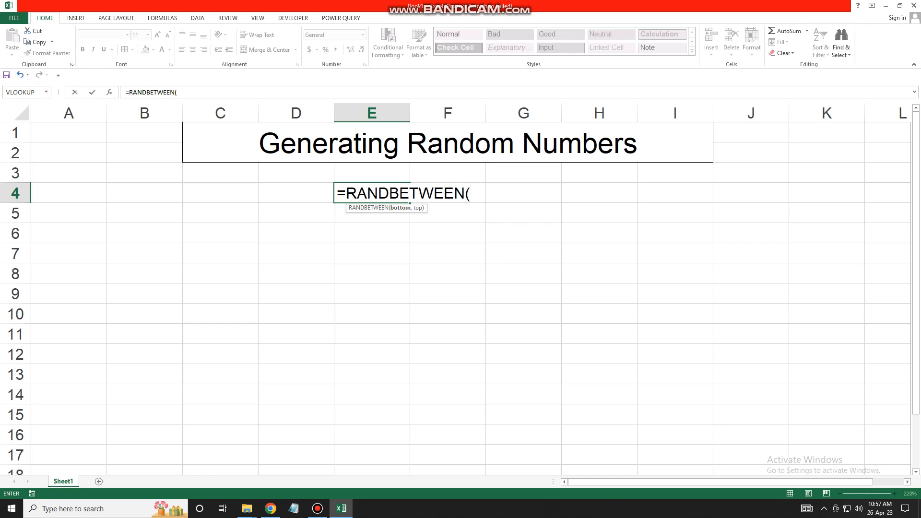
pyautogui.press('BackSpace')
pyautogui.press('BackSpace')
pyautogui.press('BackSpace')
pyautogui.press('BackSpace')
pyautogui.press('BackSpace')
pyautogui.press('BackSpace')
pyautogui.press('BackSpace')
pyautogui.press('BackSpace')
pyautogui.press('BackSpace')
pyautogui.press('BackSpace')
pyautogui.press('BackSpace')
pyautogui.press('BackSpace')
pyautogui.press('BackSpace')
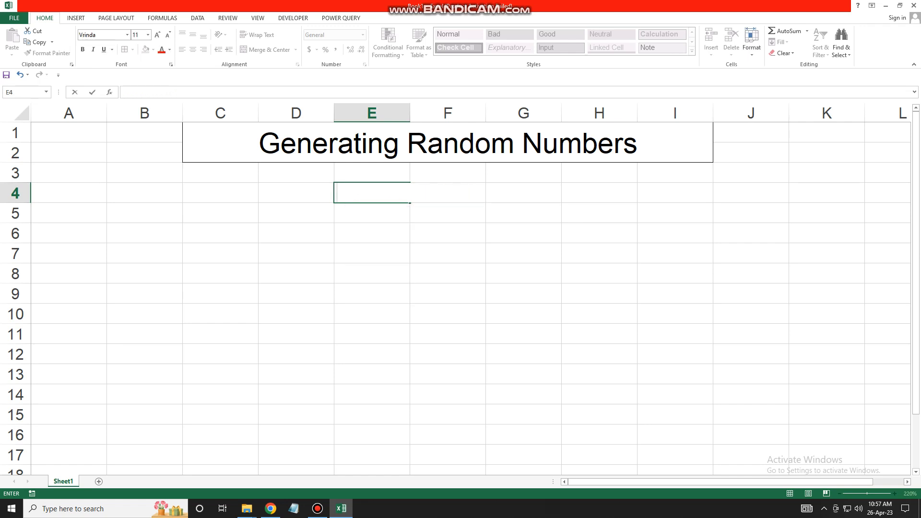
pyautogui.press('Down')
pyautogui.press('Down')
pyautogui.press('Down')
pyautogui.press('Down')
pyautogui.press('Down')
# Fill the range C4:F11 with the formula =RANDBETWEEN(25,75) in a single entry
pyautogui.moveTo(220, 193); pyautogui.dragTo(446, 334)
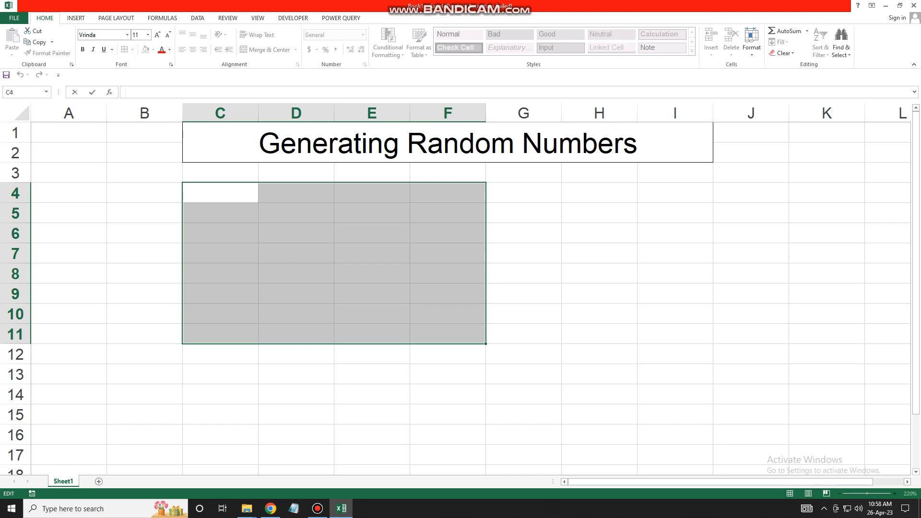
pyautogui.write('=')
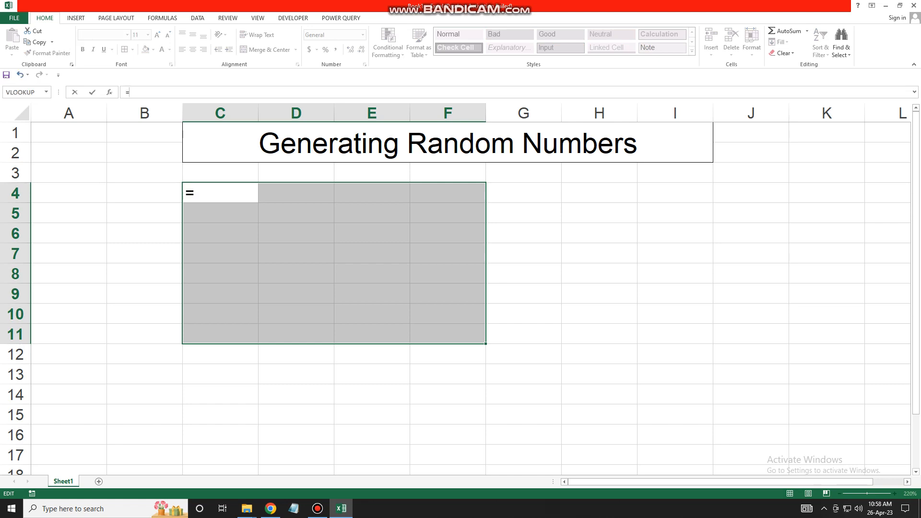
pyautogui.write('ra')
pyautogui.press('Down')
pyautogui.press('Down')
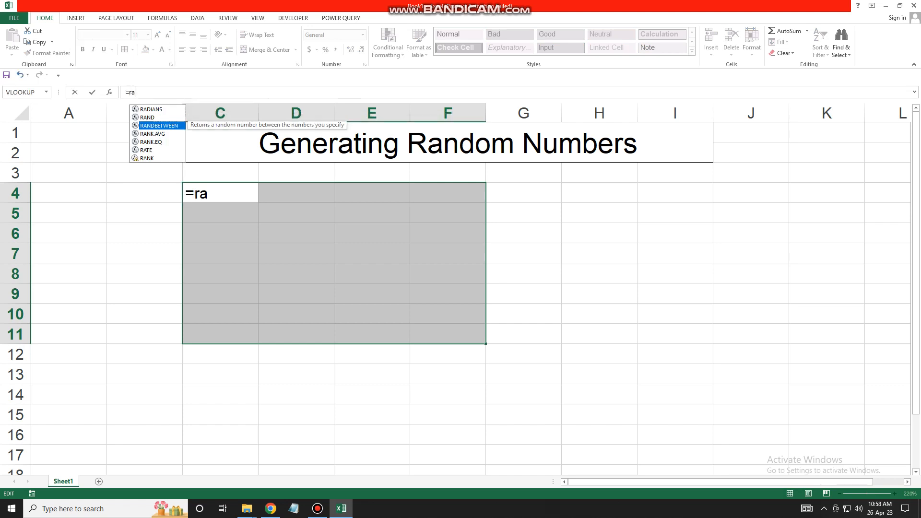
pyautogui.press('Tab')
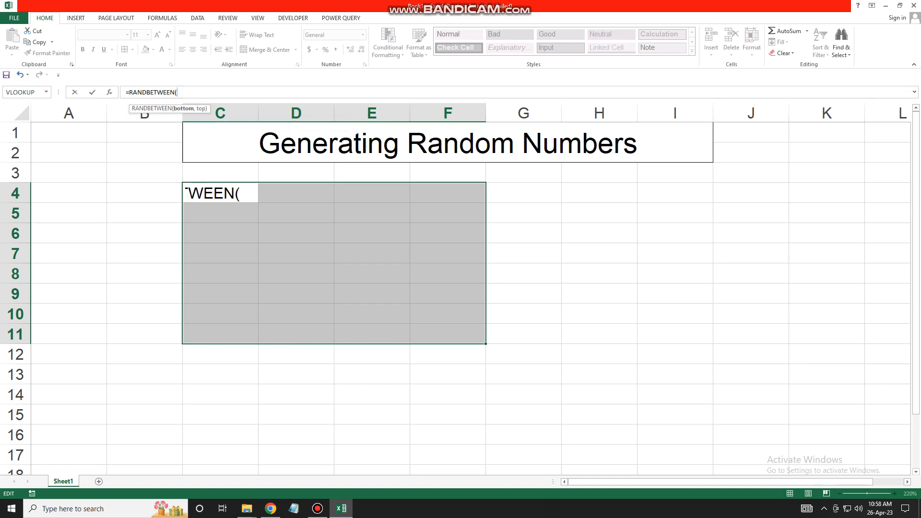
pyautogui.write('25,')
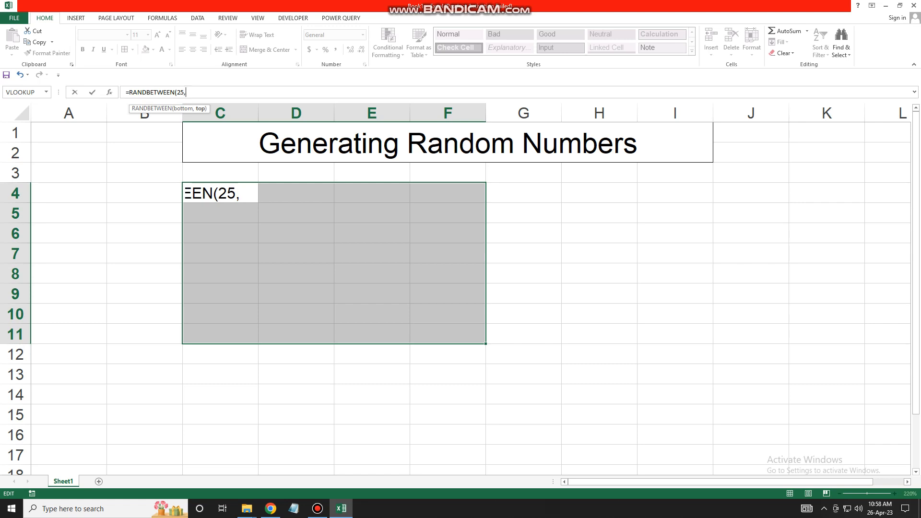
pyautogui.write('75)')
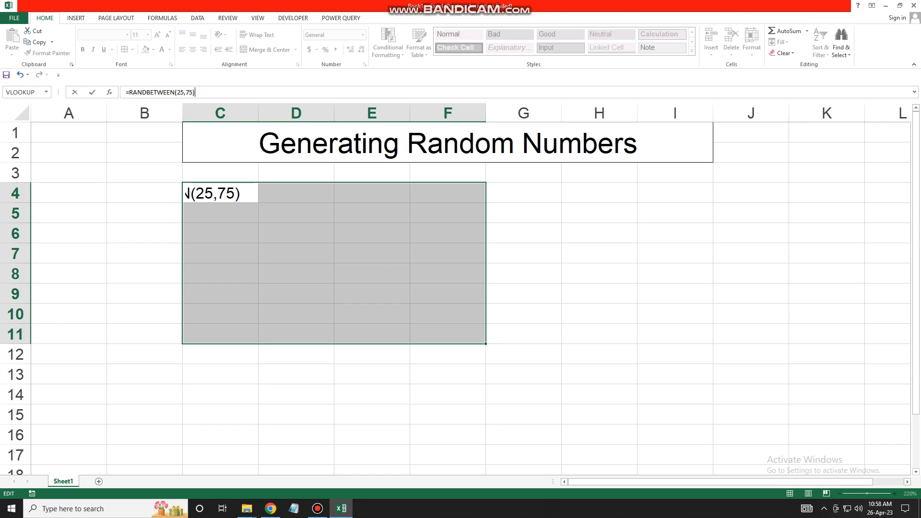
pyautogui.hotkey('ctrl', 'Return')
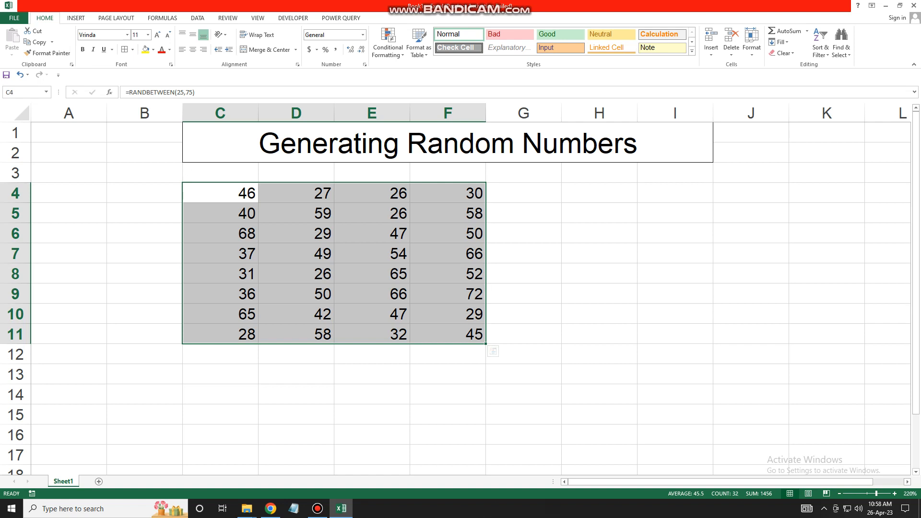
# Enter 75 in cell H4 to trigger a recalculation of the random numbers, and clear the cell again
pyautogui.click(599, 193)
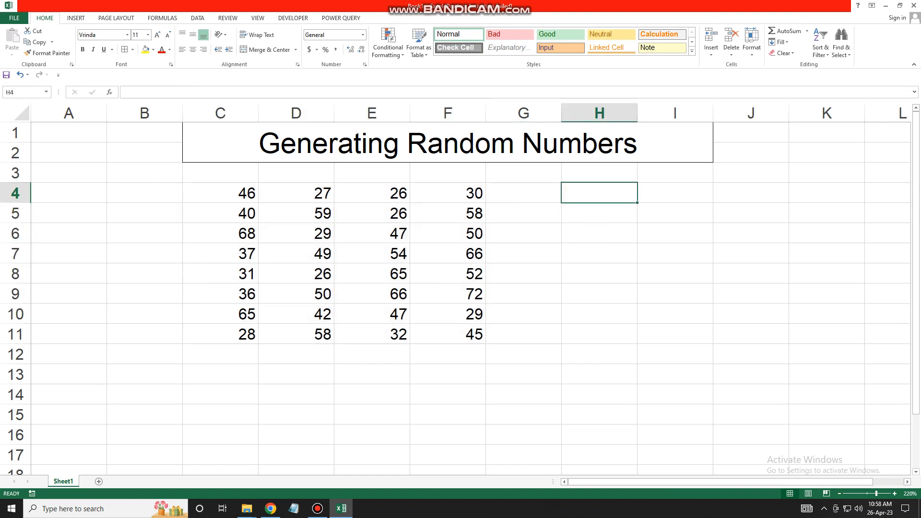
pyautogui.write('75')
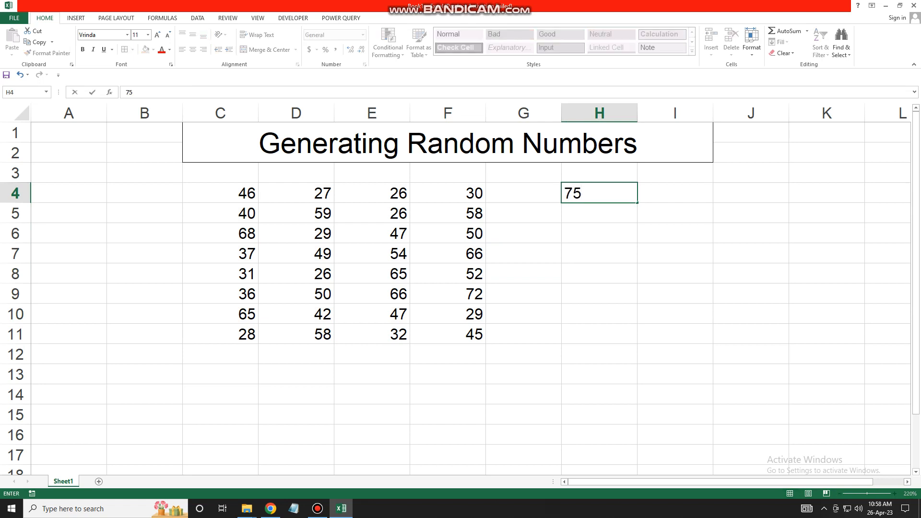
pyautogui.press('Return')
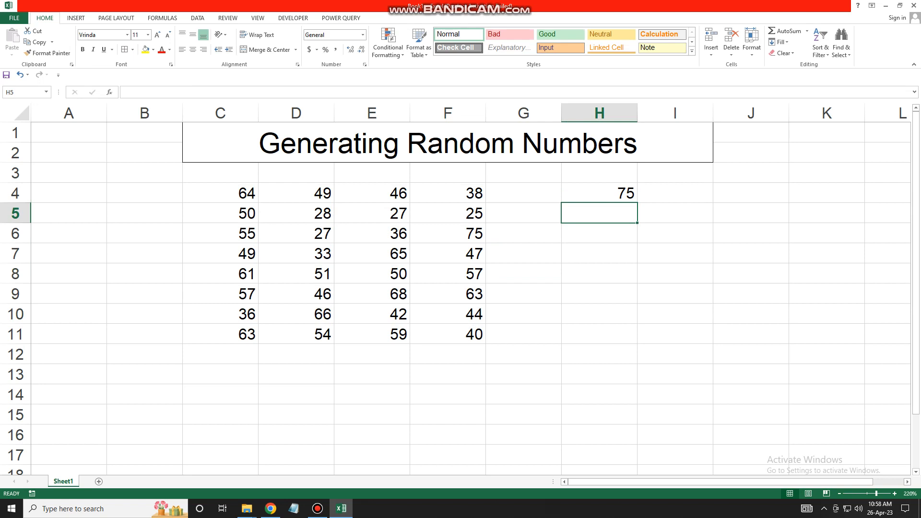
pyautogui.click(599, 193)
pyautogui.press('Delete')
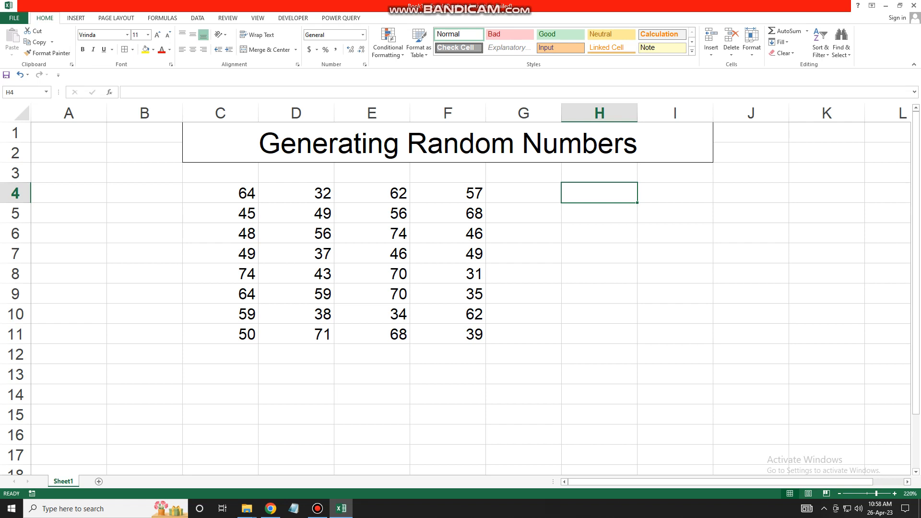
# Replace the formulas in C4:F11 with static numbers by copying the range and pasting it in place as values
pyautogui.moveTo(220, 193)
pyautogui.mouseDown()
pyautogui.moveTo(372, 334)
pyautogui.moveTo(448, 334)
pyautogui.mouseUp()
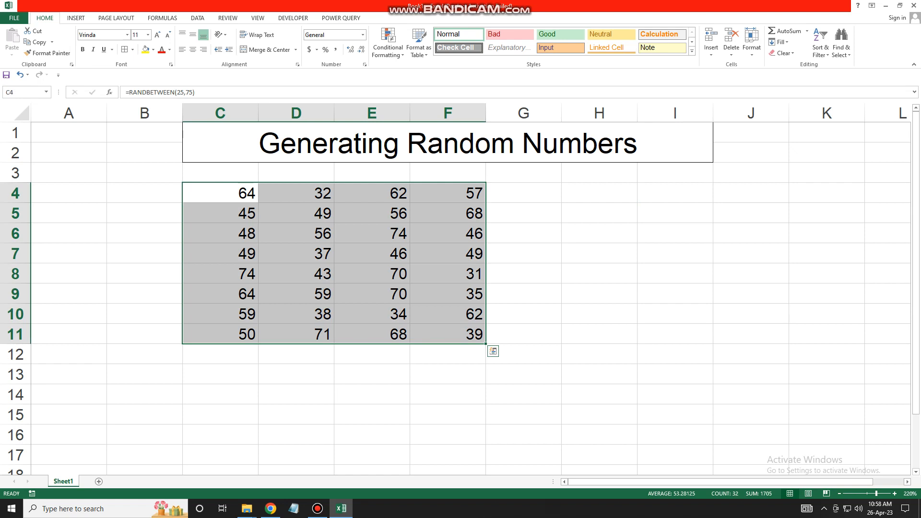
pyautogui.hotkey('ctrl', 'c')
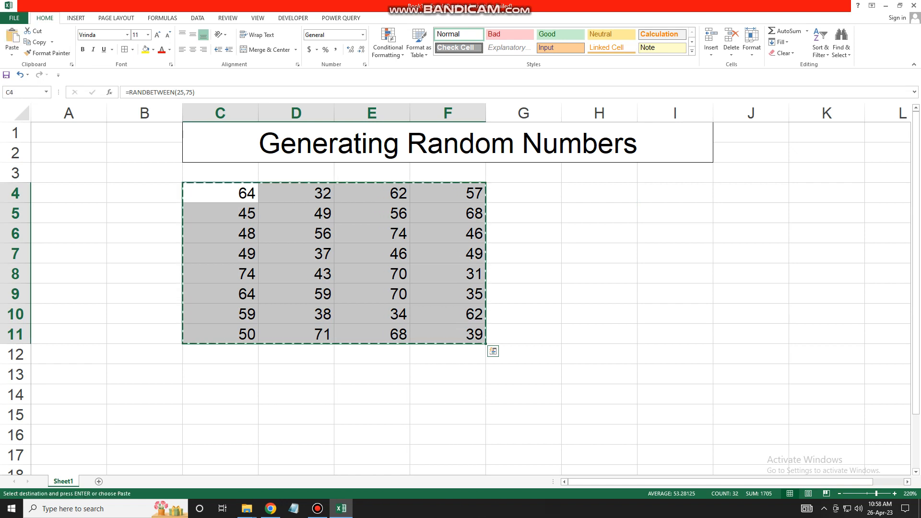
pyautogui.click(12, 54)
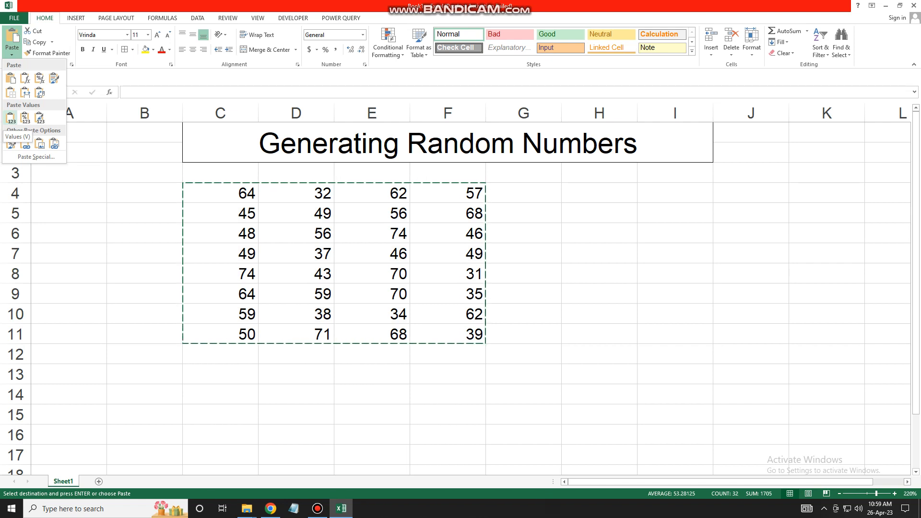
pyautogui.click(11, 118)
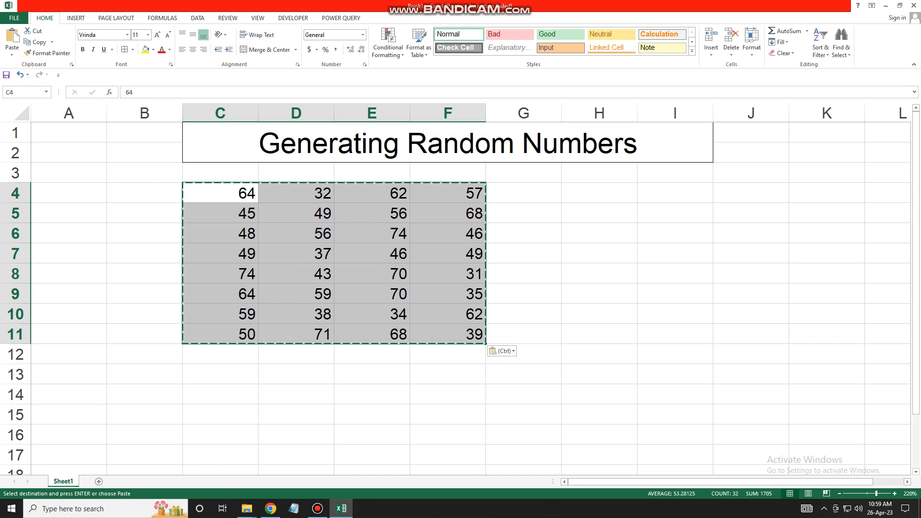
pyautogui.press('Escape')
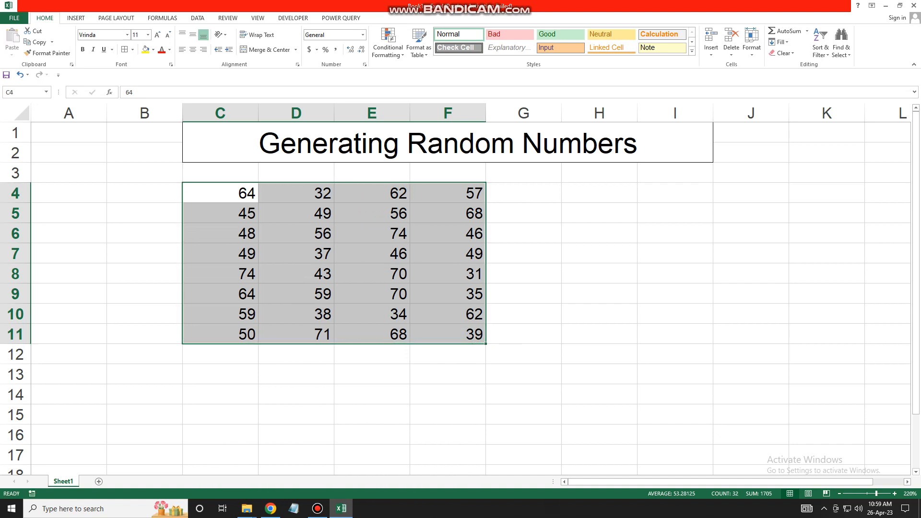
# Enter 45 in cell H4 to test whether the pasted numbers recalculate, and clear the cell again
pyautogui.click(600, 233)
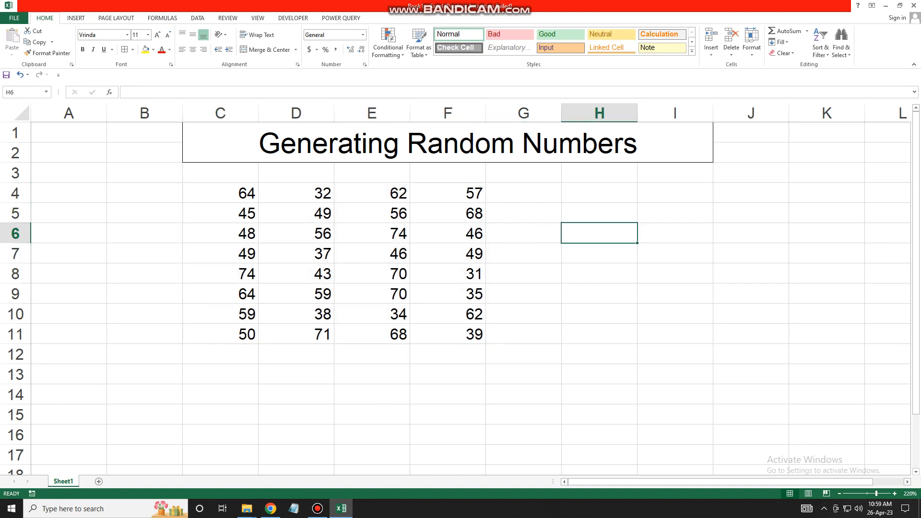
pyautogui.click(599, 193)
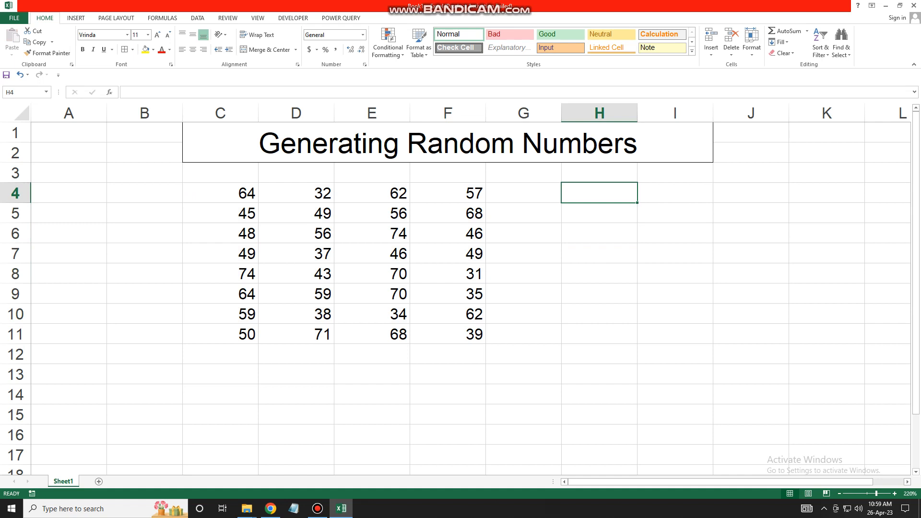
pyautogui.write('45')
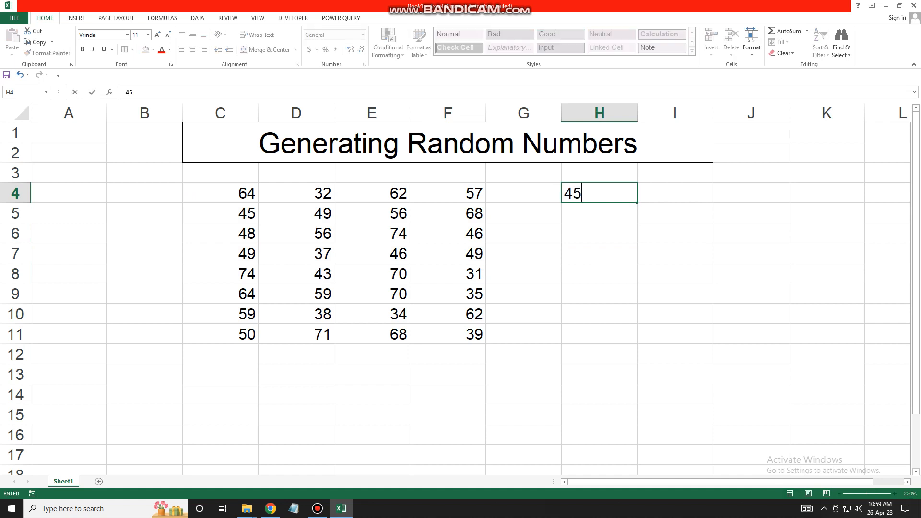
pyautogui.hotkey('ctrl', 'Return')
pyautogui.press('Up')
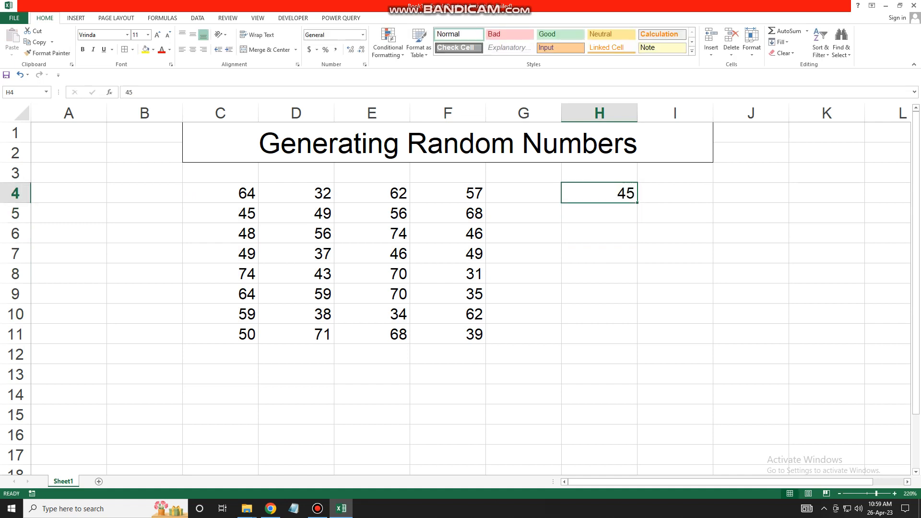
pyautogui.press('Delete')
# Total the first row of numbers in G4 with =SUM(C4:F4) and fill the formula down to G11
pyautogui.press('Left')
pyautogui.press('Left')
pyautogui.press('Left')
pyautogui.press('Left')
pyautogui.press('Left')
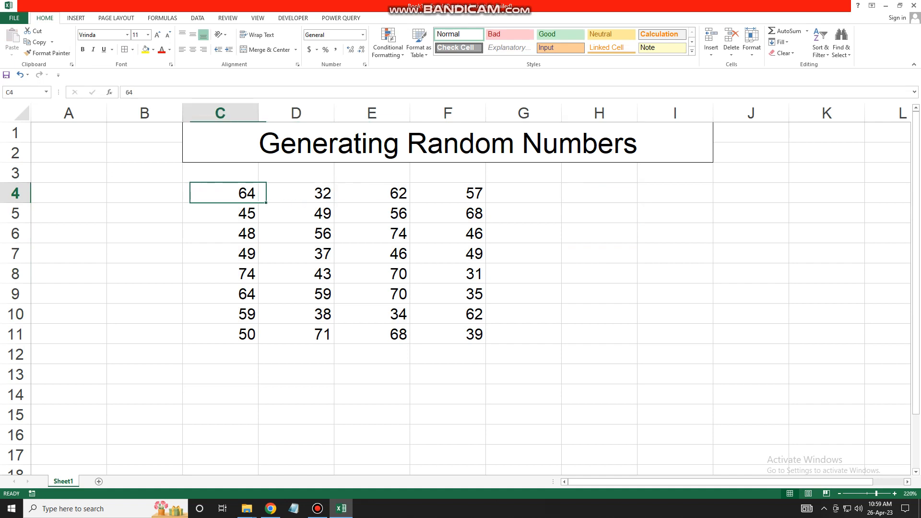
pyautogui.hotkey('shift', 'Right')
pyautogui.hotkey('shift', 'Right')
pyautogui.hotkey('shift', 'Right')
pyautogui.hotkey('shift', 'Right')
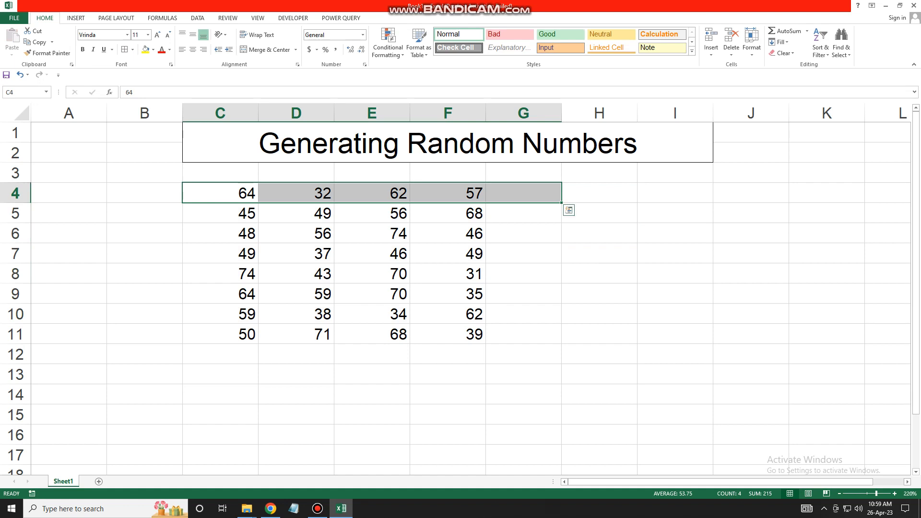
pyautogui.hotkey('shift', 'Left')
pyautogui.hotkey('shift', 'Left')
pyautogui.hotkey('shift', 'Left')
pyautogui.hotkey('shift', 'Left')
pyautogui.hotkey('shift', 'Right')
pyautogui.hotkey('shift', 'Right')
pyautogui.hotkey('shift', 'Right')
pyautogui.hotkey('shift', 'Right')
pyautogui.hotkey('alt', '=')
pyautogui.doubleClick(537, 193)
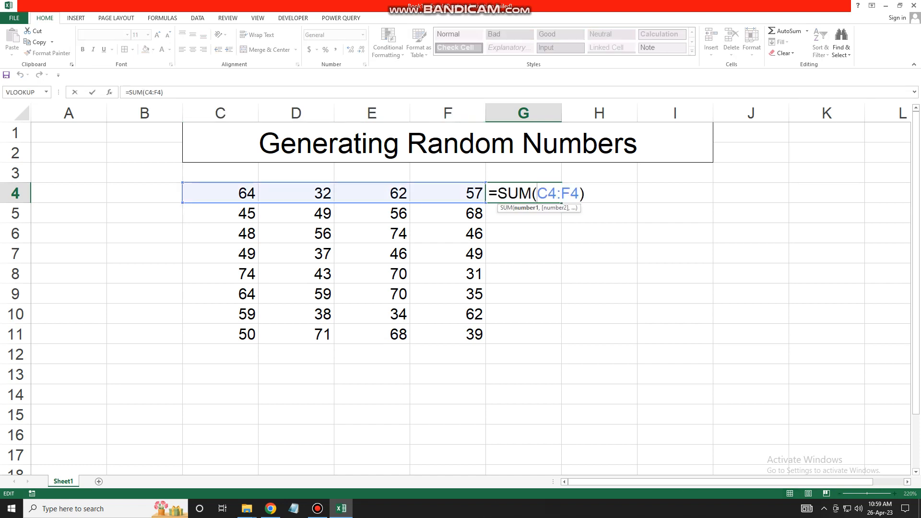
pyautogui.press('Return')
pyautogui.press('Up')
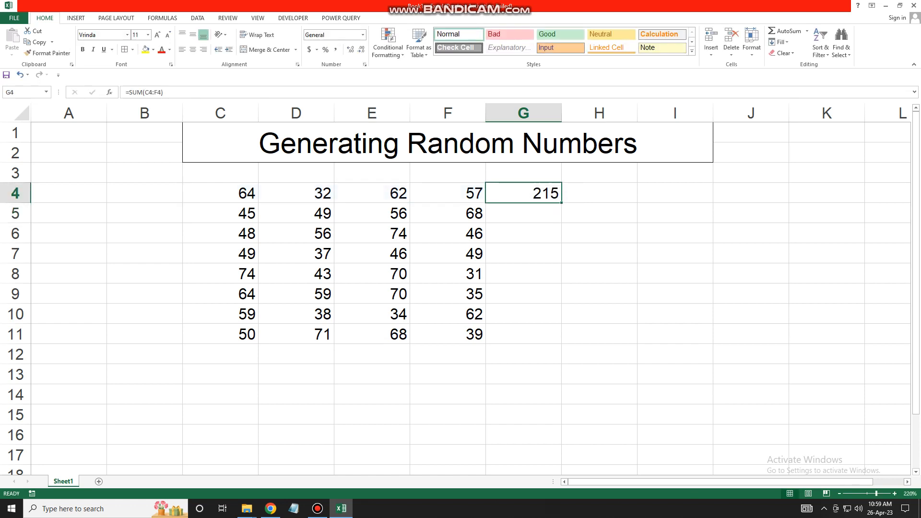
pyautogui.moveTo(562, 203); pyautogui.dragTo(556, 340)
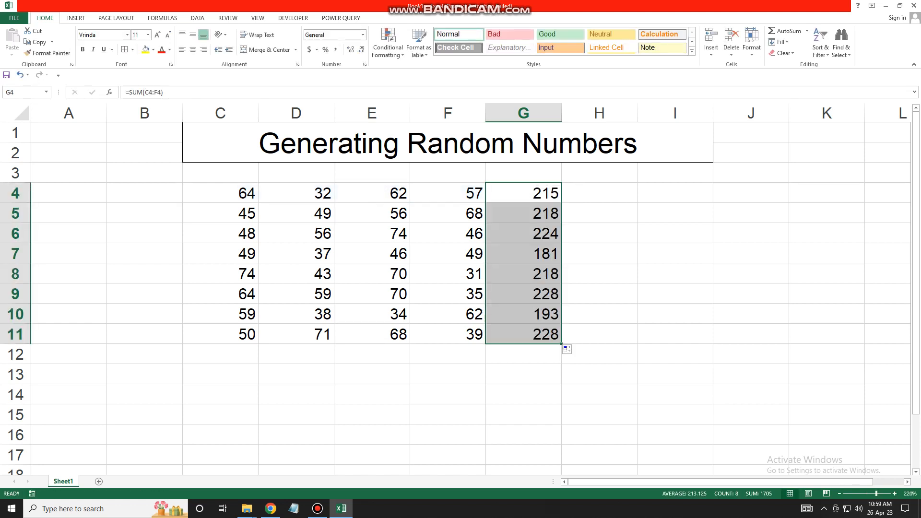
# Delete the row totals in G4:G11 and the random numbers in C4:F11
pyautogui.press('Delete')
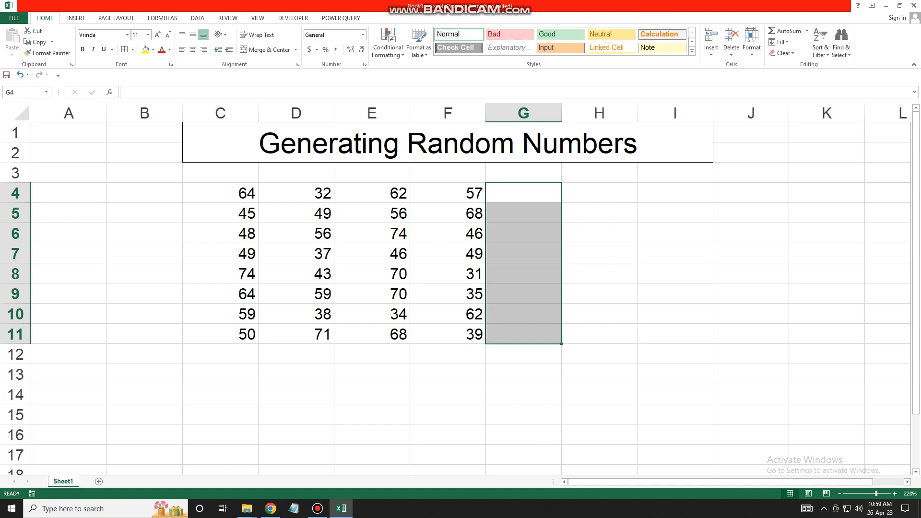
pyautogui.click(524, 193)
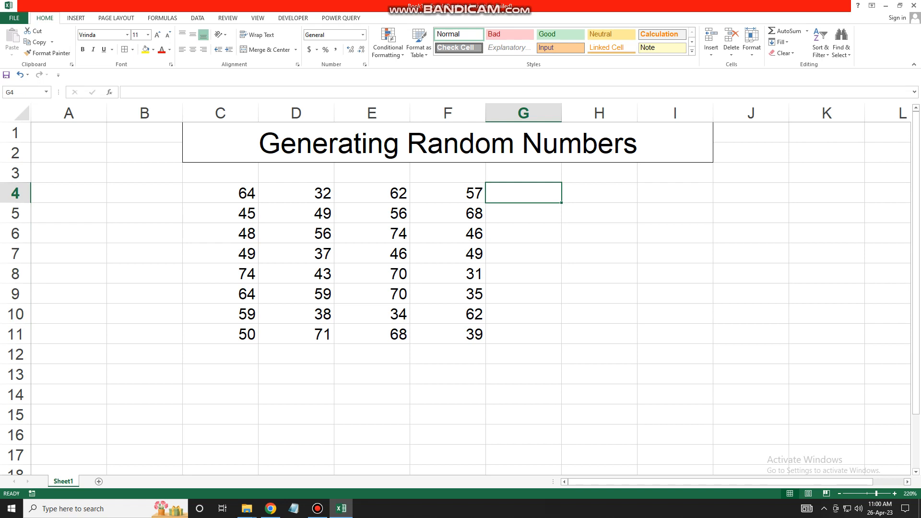
pyautogui.moveTo(220, 193); pyautogui.dragTo(448, 334)
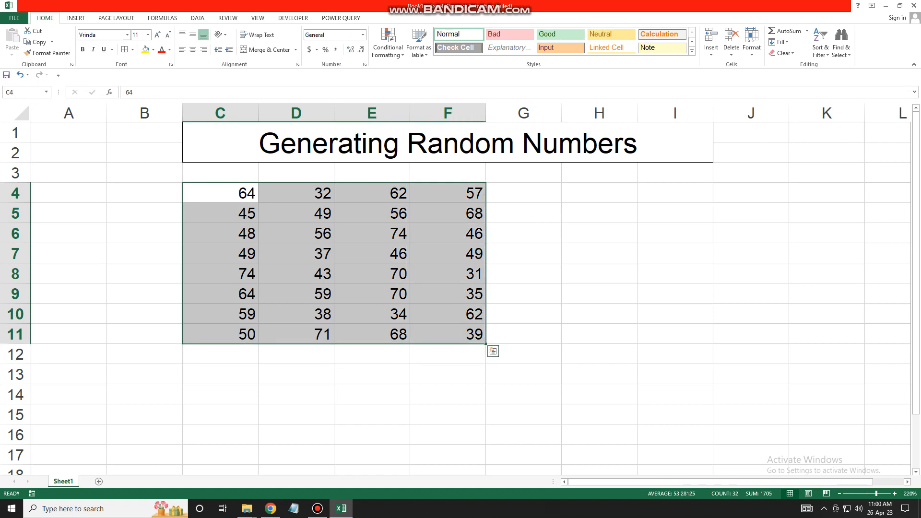
pyautogui.press('Delete')
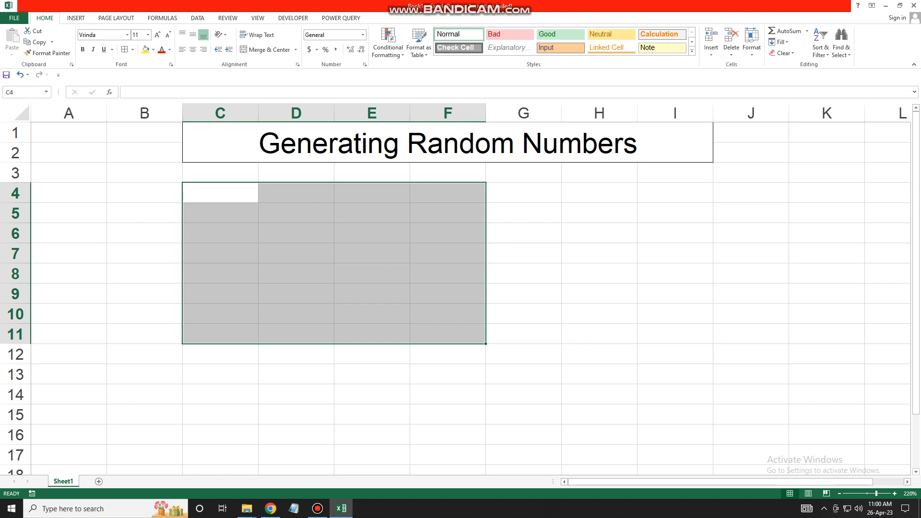
pyautogui.click(296, 192)
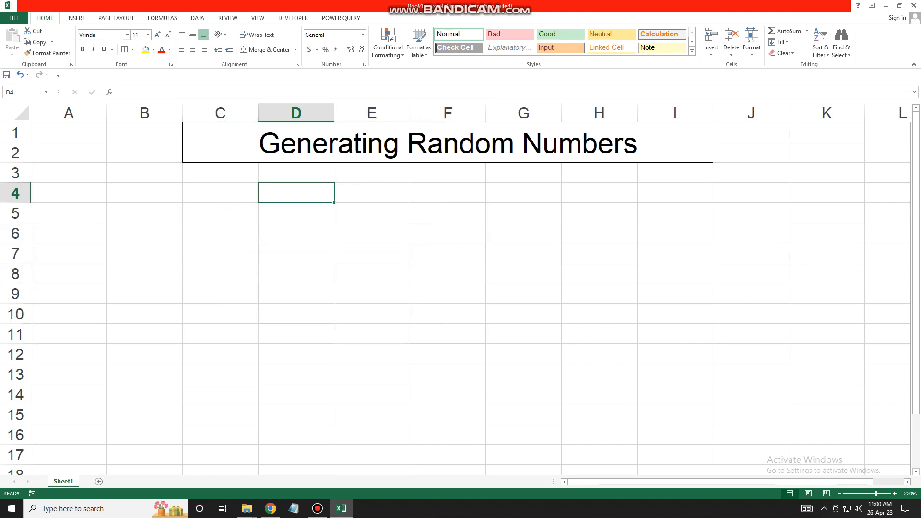
# Number the first summary note 1 in D4 and write =RANDBETWEEN(small,large) in E4 as plain text with a leading space
pyautogui.write('1')
pyautogui.press('Tab')
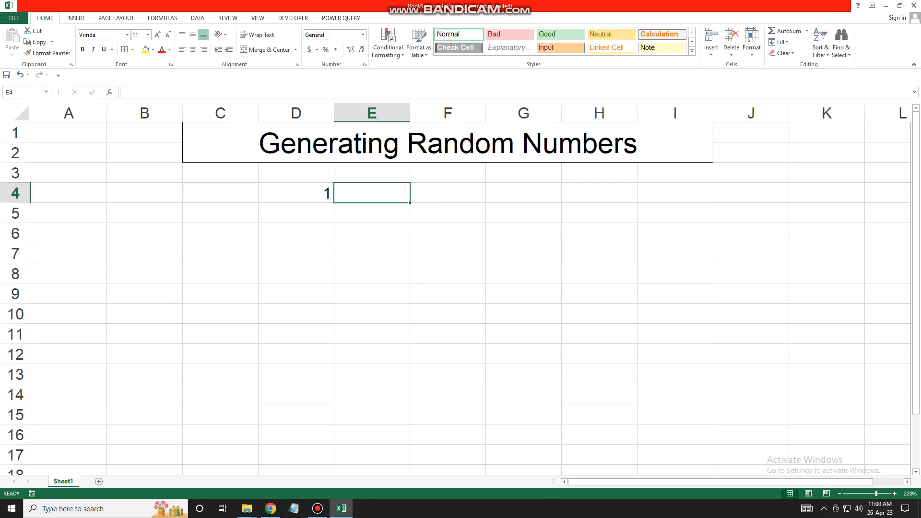
pyautogui.write('=ra')
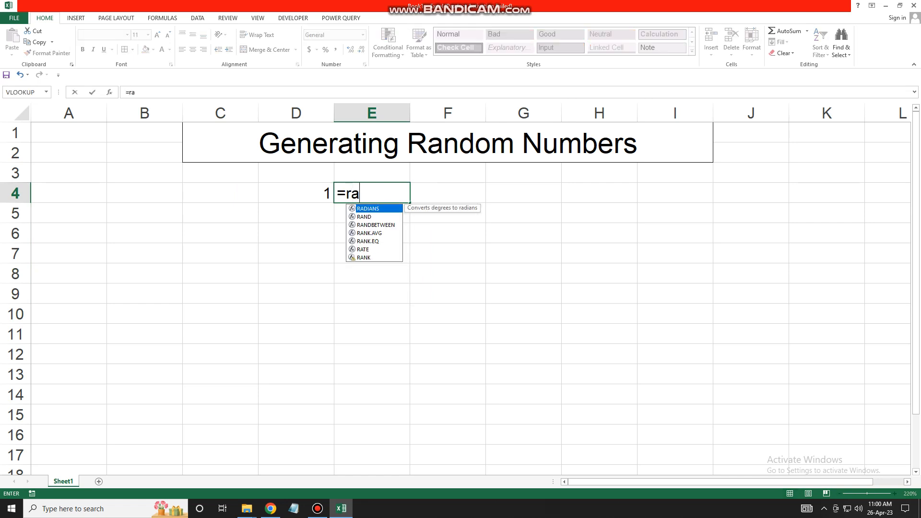
pyautogui.press('Down')
pyautogui.press('Down')
pyautogui.press('Tab')
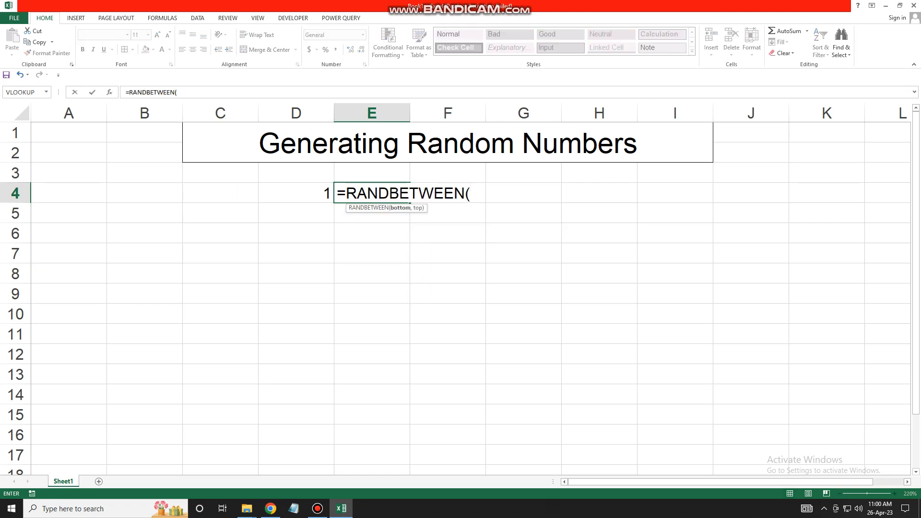
pyautogui.write('sma')
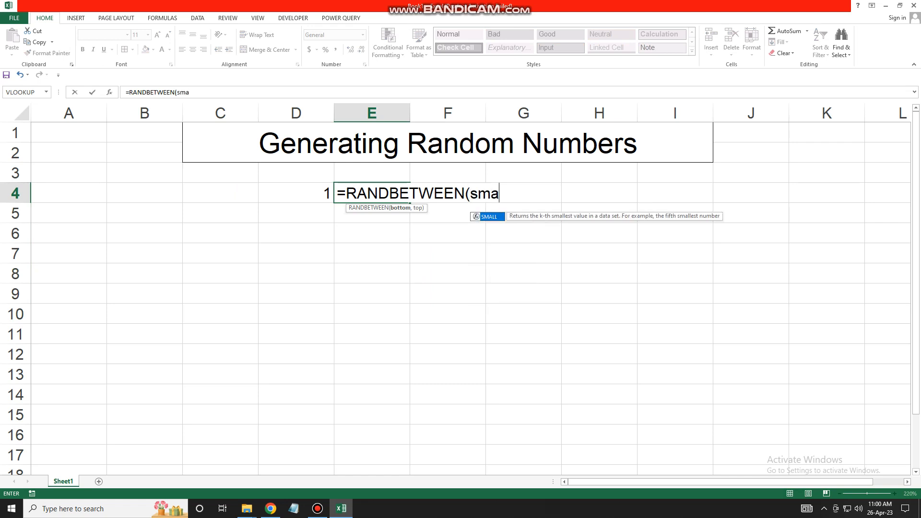
pyautogui.write('ll')
pyautogui.write(',')
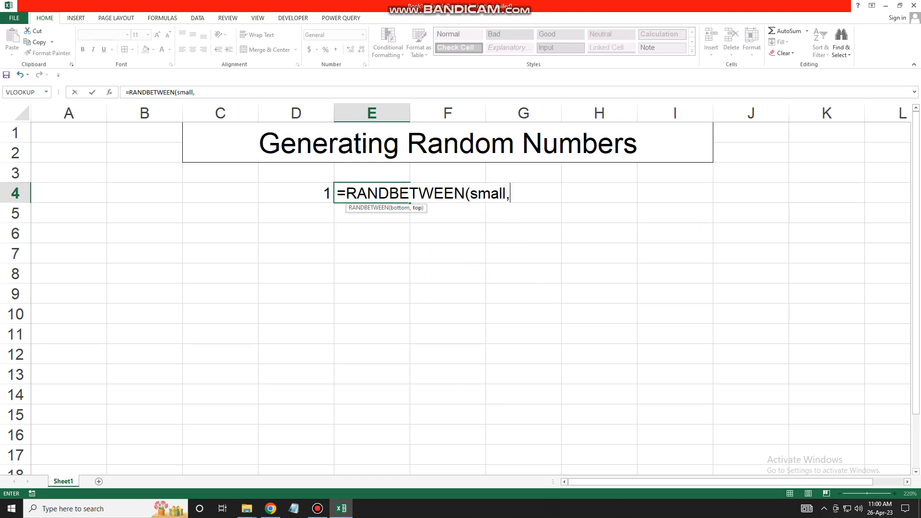
pyautogui.write('la')
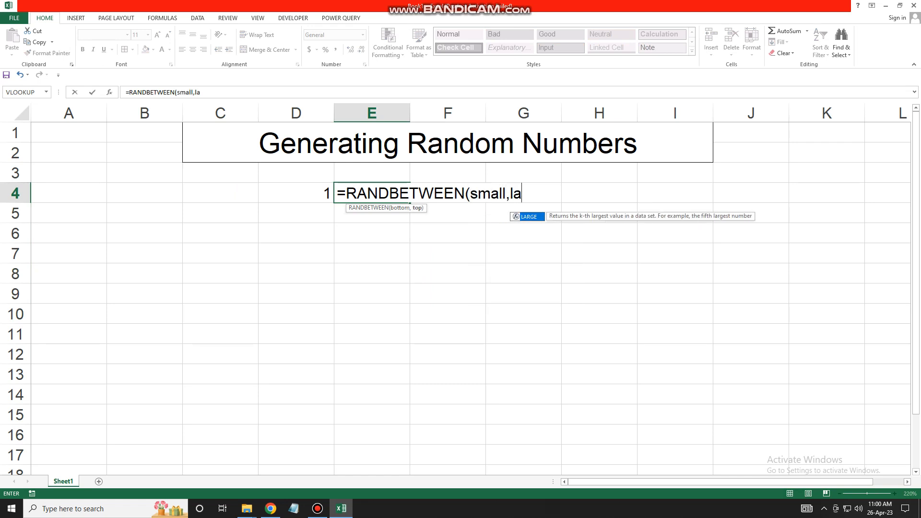
pyautogui.write('rge)')
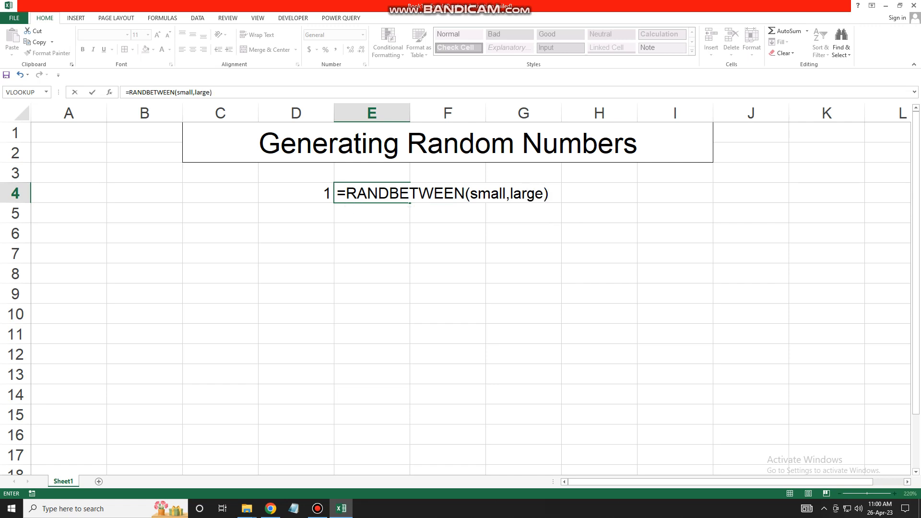
pyautogui.press('Home')
pyautogui.press('Return')
# Add the second summary note with 2 in D5 and the text Ctrl+Enter in E5
pyautogui.write('2')
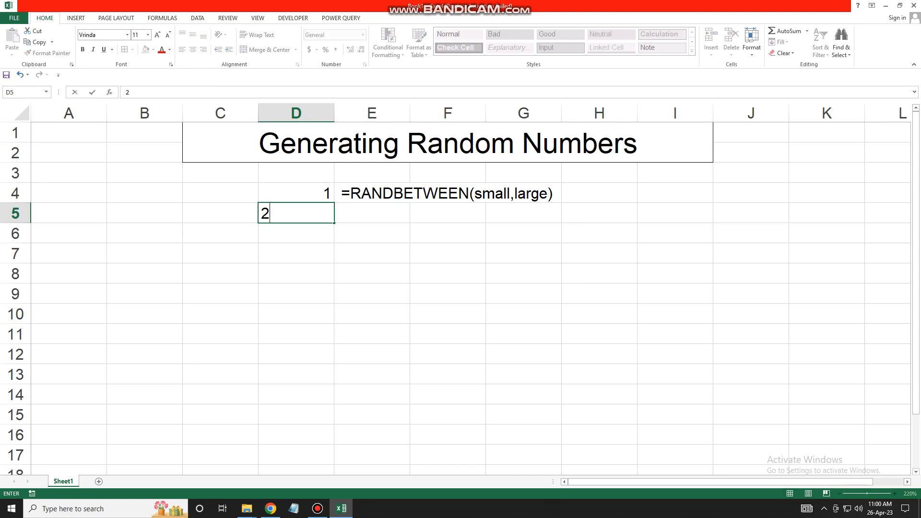
pyautogui.press('Return')
pyautogui.press('Right')
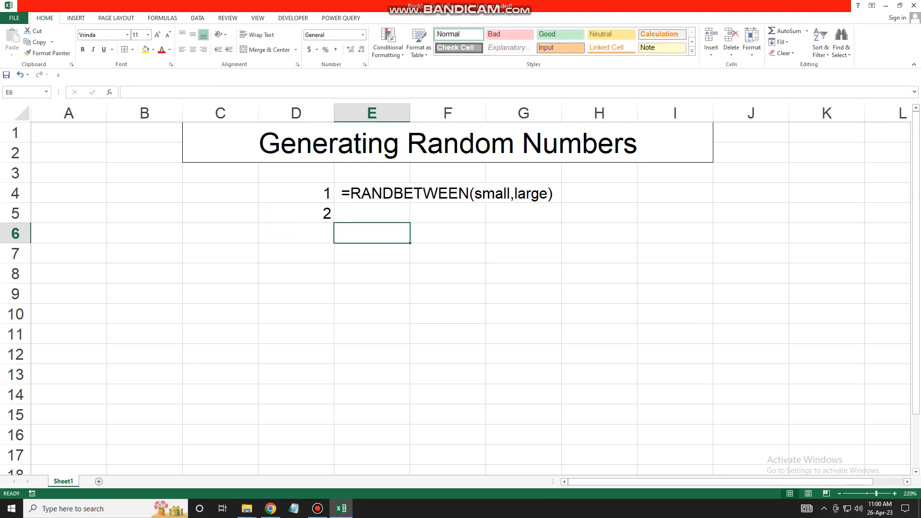
pyautogui.press('Up')
pyautogui.write('Ctr')
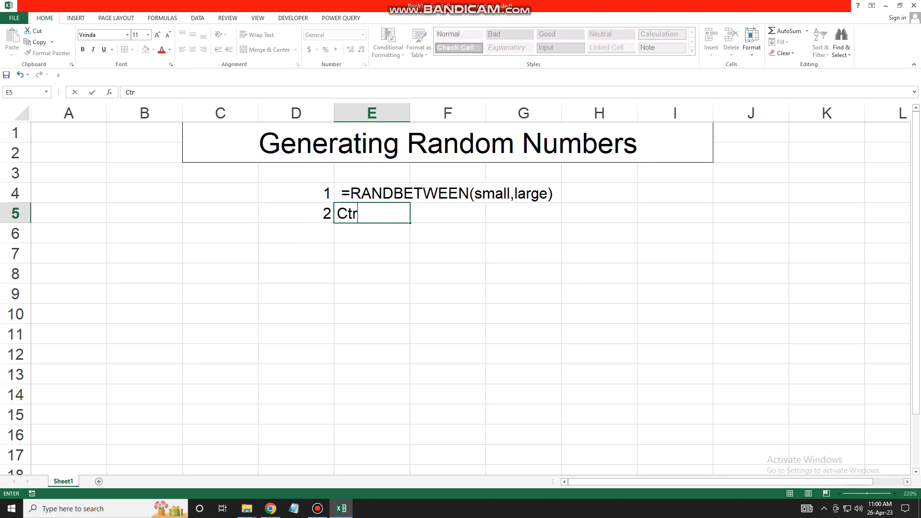
pyautogui.write('l+Enter')
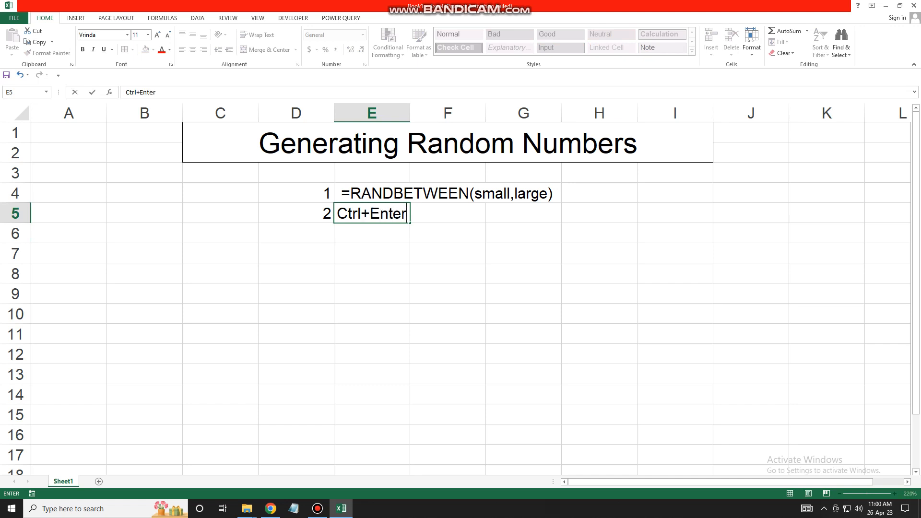
pyautogui.press('Return')
# Add the third summary note with 3 in D6 and the text Copy and paste Value(V) in E6
pyautogui.write('3')
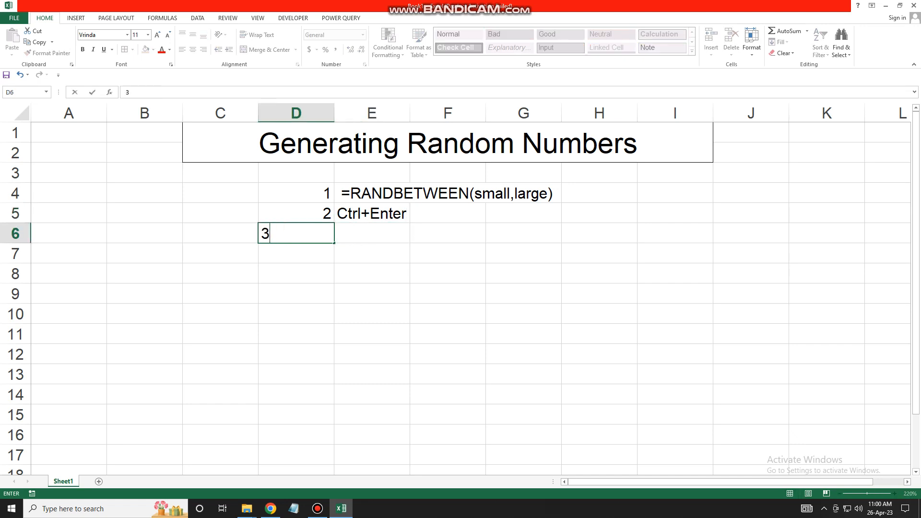
pyautogui.press('Tab')
pyautogui.write('Cop')
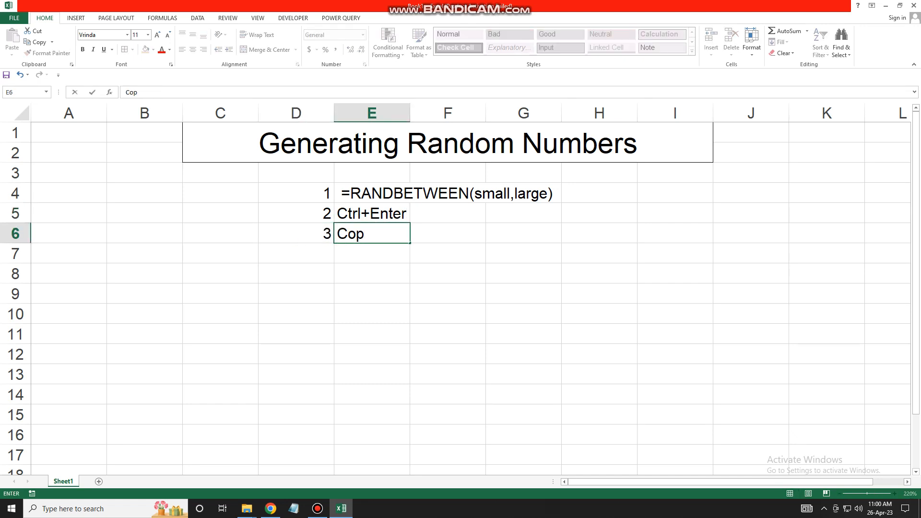
pyautogui.write('y and pas')
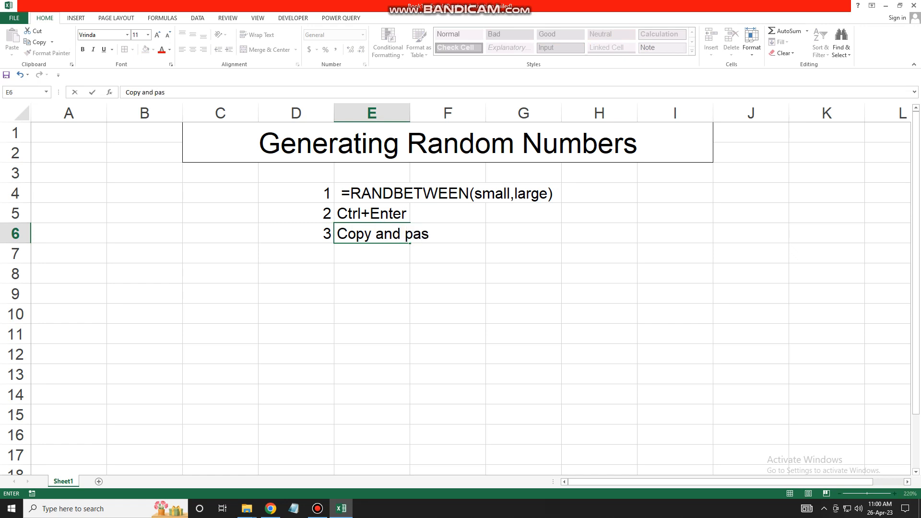
pyautogui.write('te Value')
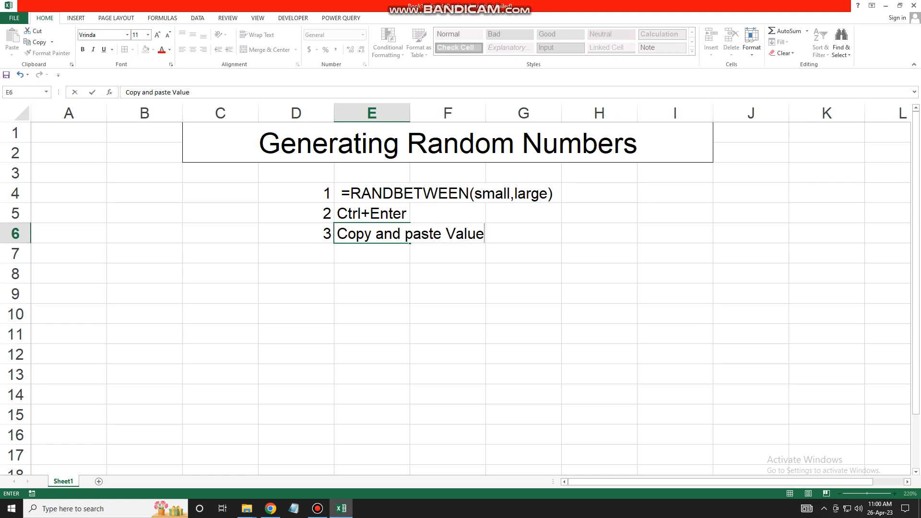
pyautogui.write('(V)')
pyautogui.click(372, 314)
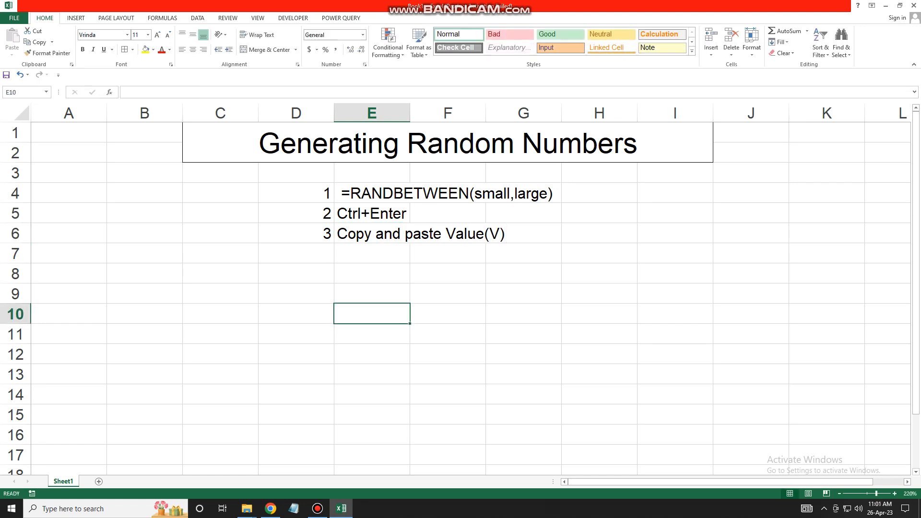
# Select the three summary notes in D4:G6
pyautogui.moveTo(296, 193); pyautogui.dragTo(523, 234)
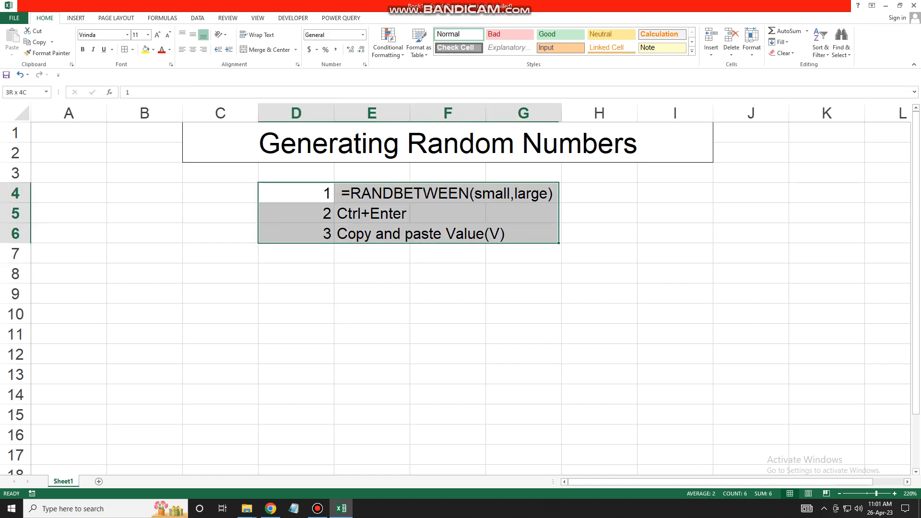